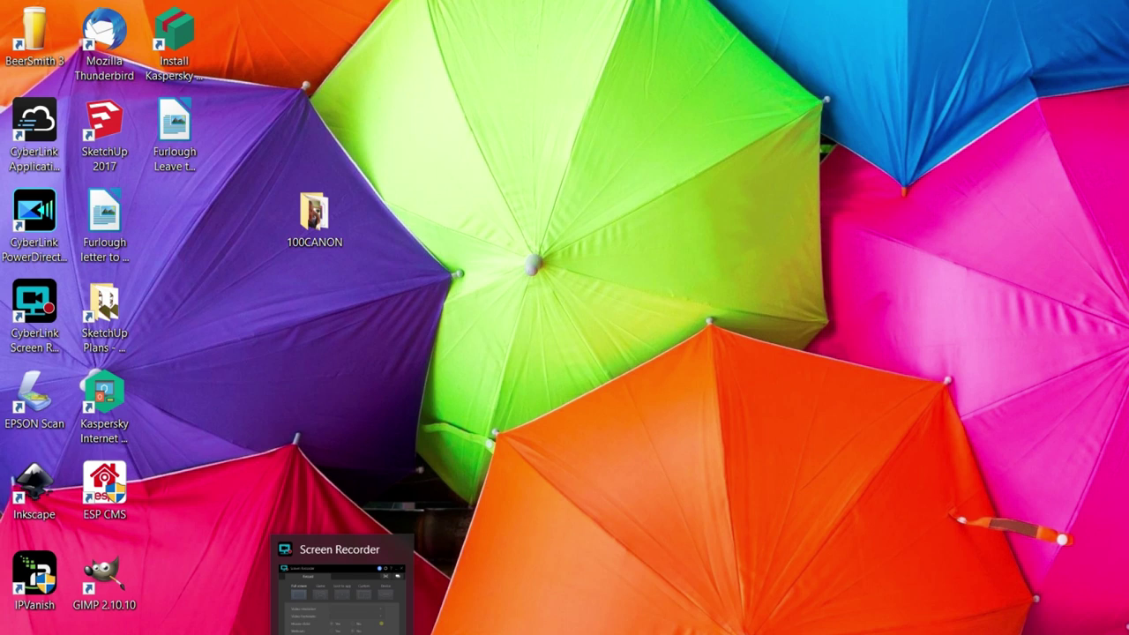
Review the council's Help for businesses during coronavirus page and open the Business Grant Fund online form.
click(342, 598)
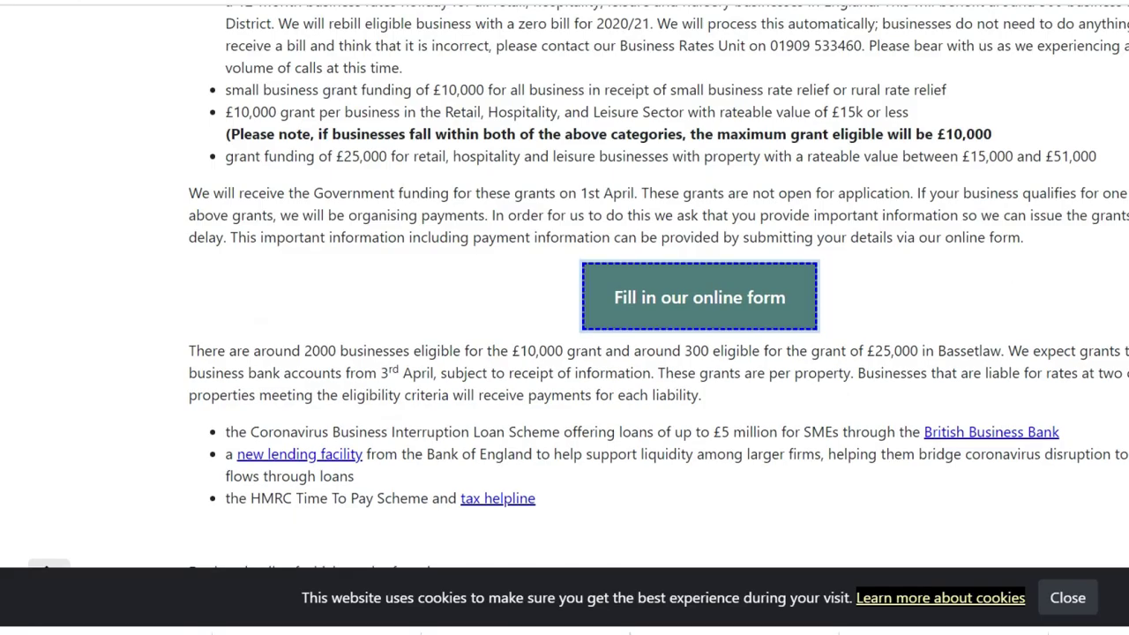
scroll(564, 287, up, 6)
scroll(565, 287, down, 1)
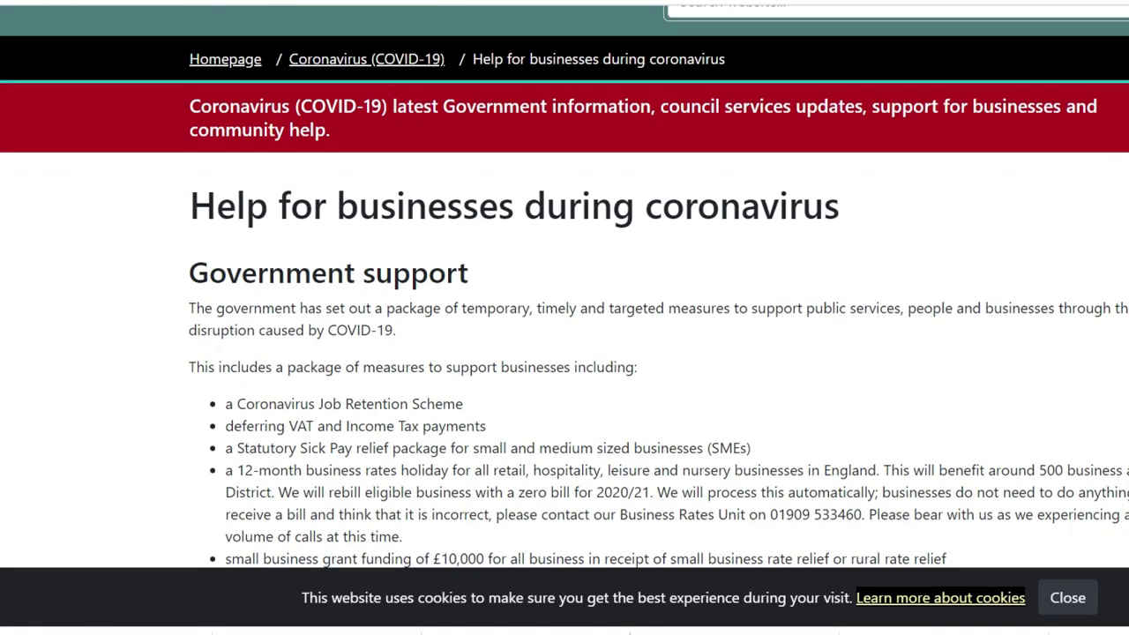
scroll(565, 300, down, 1)
scroll(695, 395, down, 4)
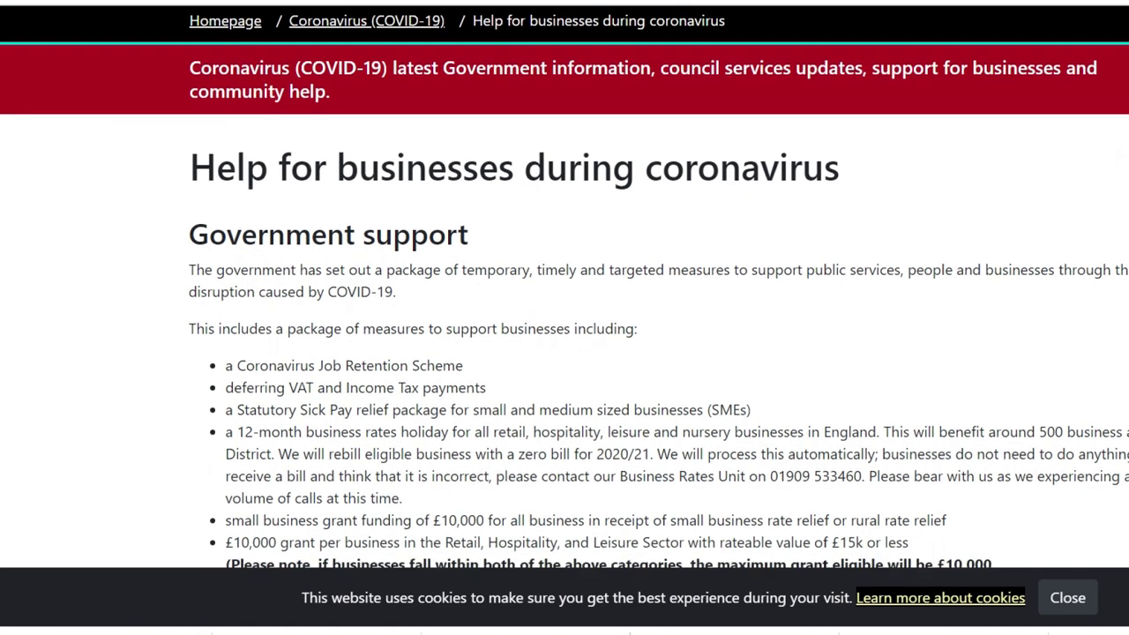
click(695, 396)
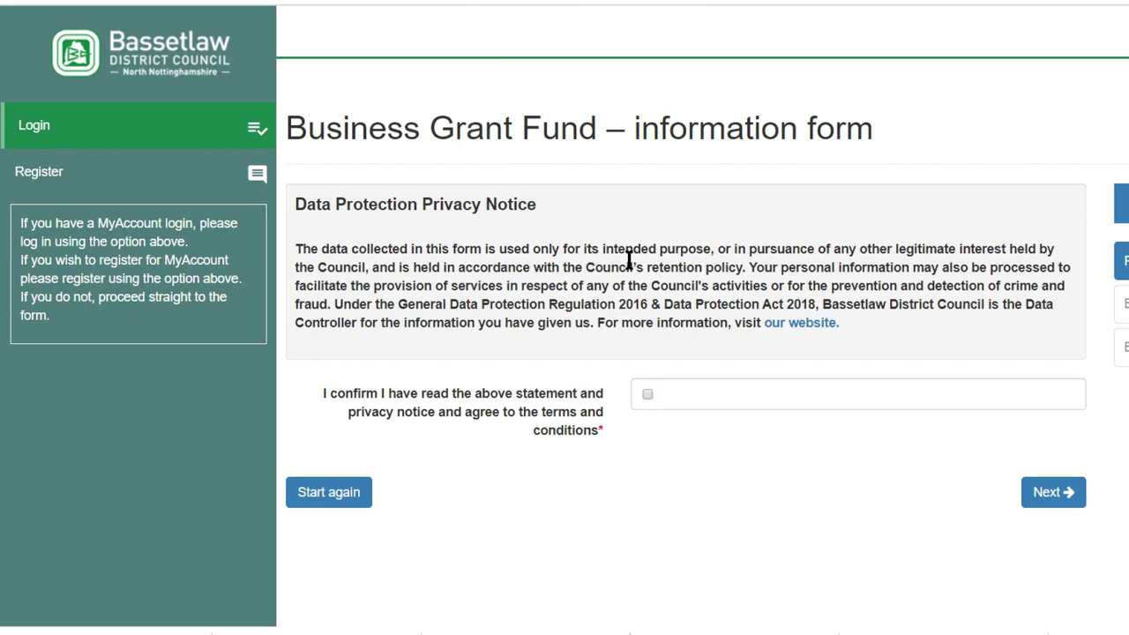
Confirm the data protection privacy notice has been read and continue to the business details section.
click(648, 395)
click(1067, 494)
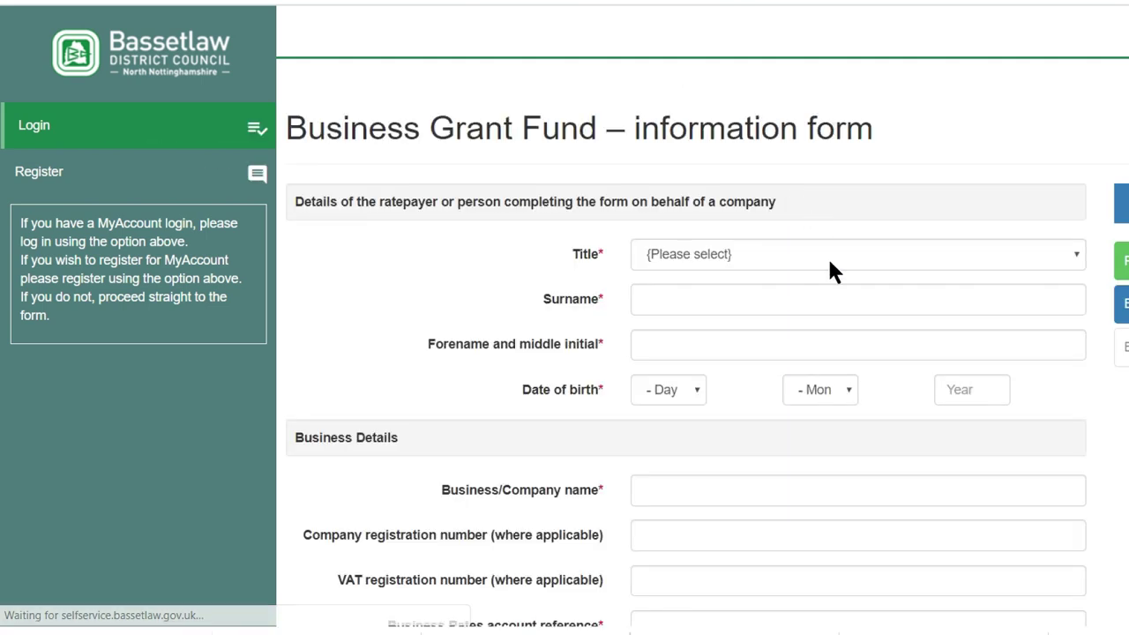
Choose the ratepayer's title and fill in the surname, forename and company details from a saved autofill profile.
click(828, 256)
click(792, 293)
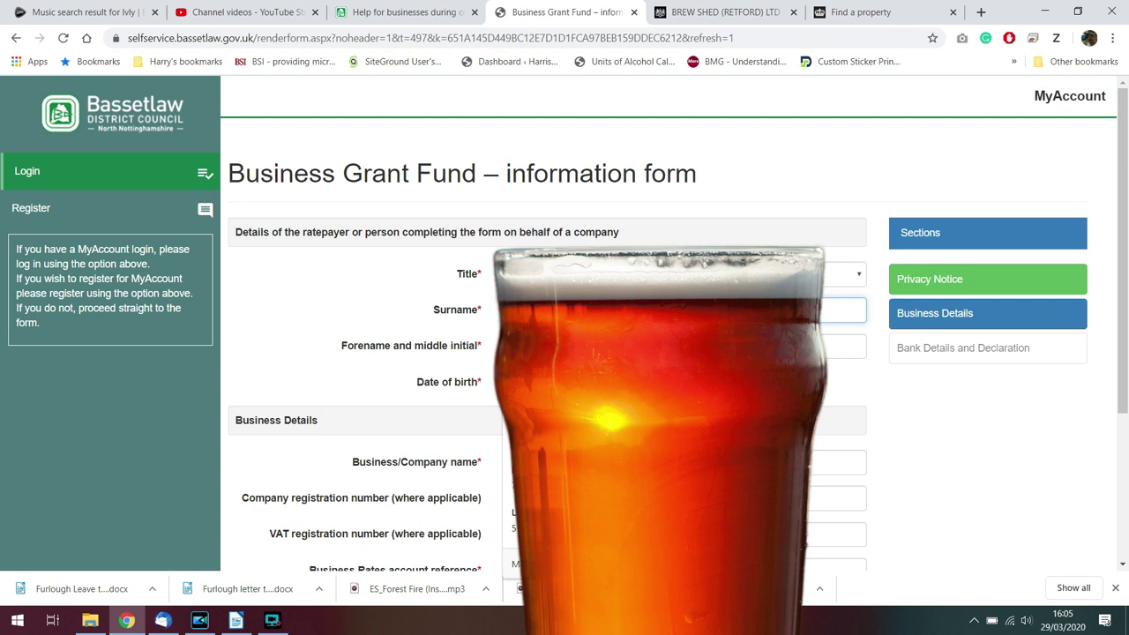
key(Down)
key(Return)
click(685, 346)
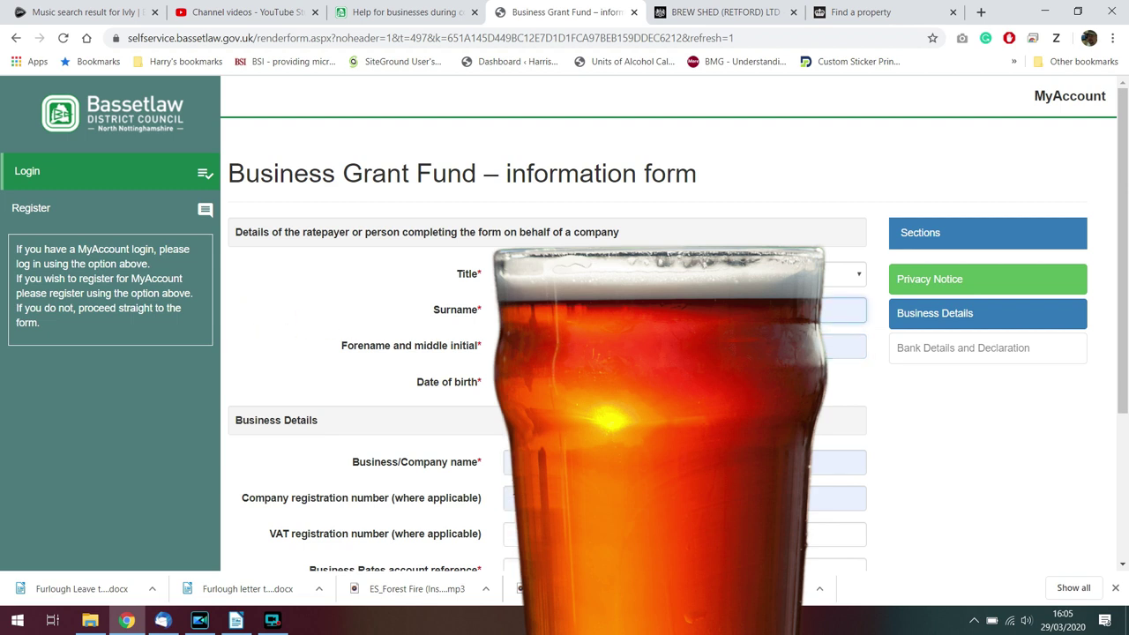
Fill in the ratepayer's date of birth.
click(530, 382)
scroll(529, 176, down, 1)
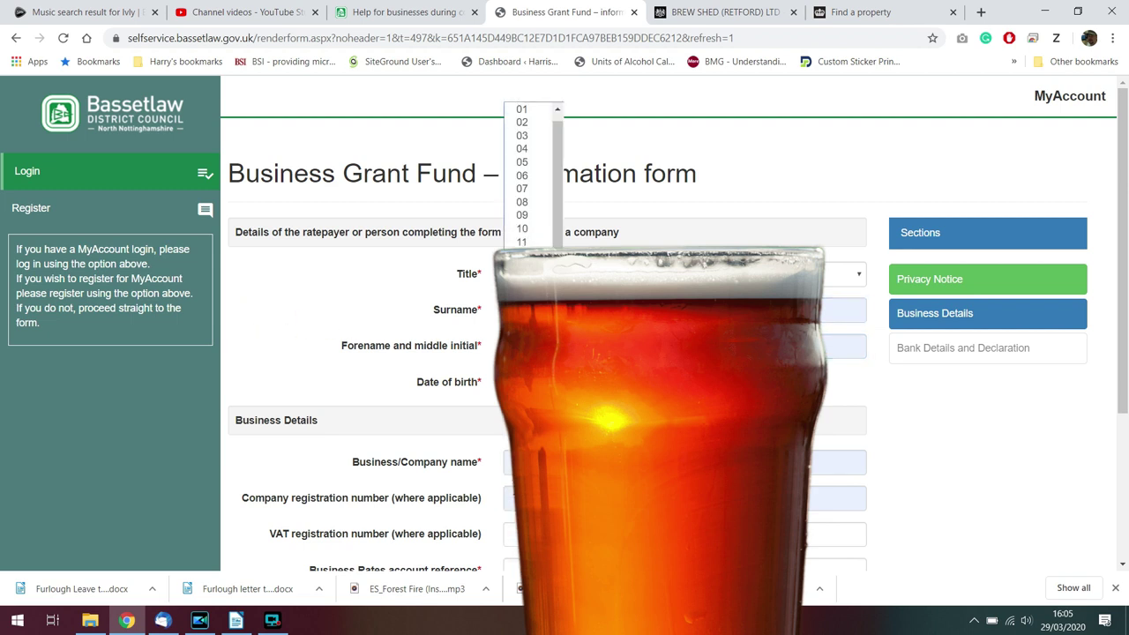
click(530, 308)
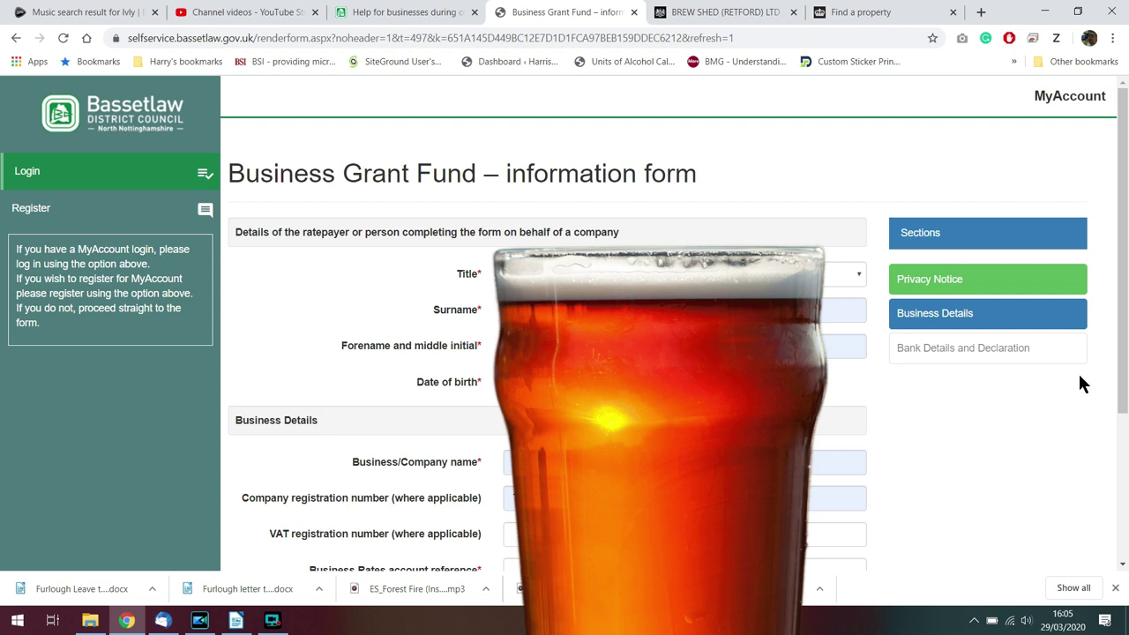
Copy the company number from the Companies House page into the form's company registration number field.
drag(1124, 267, 1127, 422)
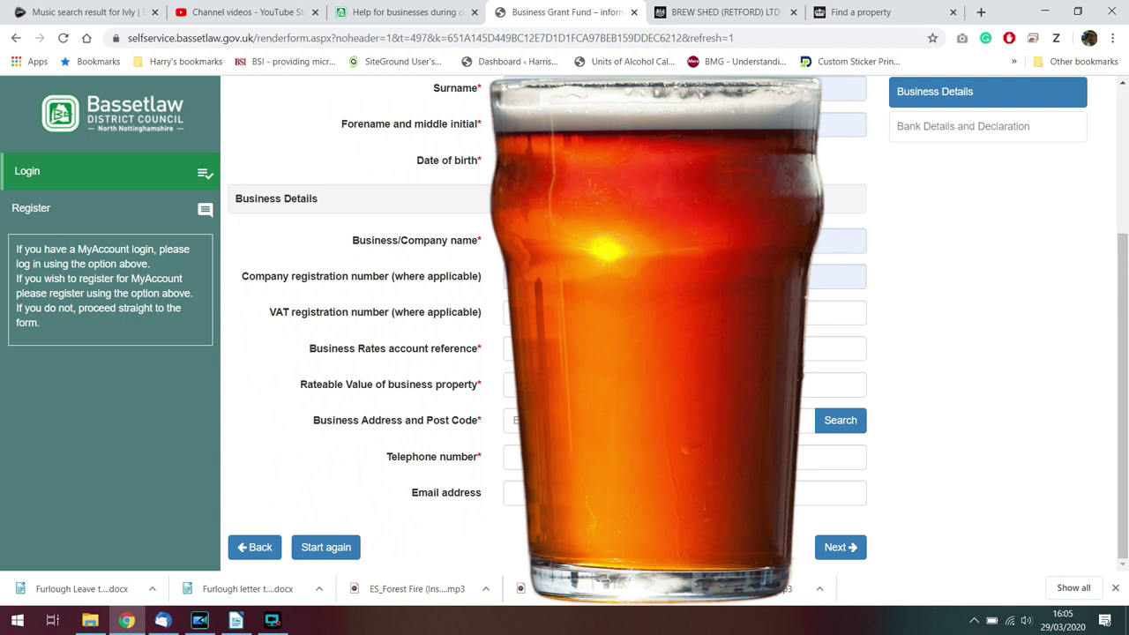
click(482, 269)
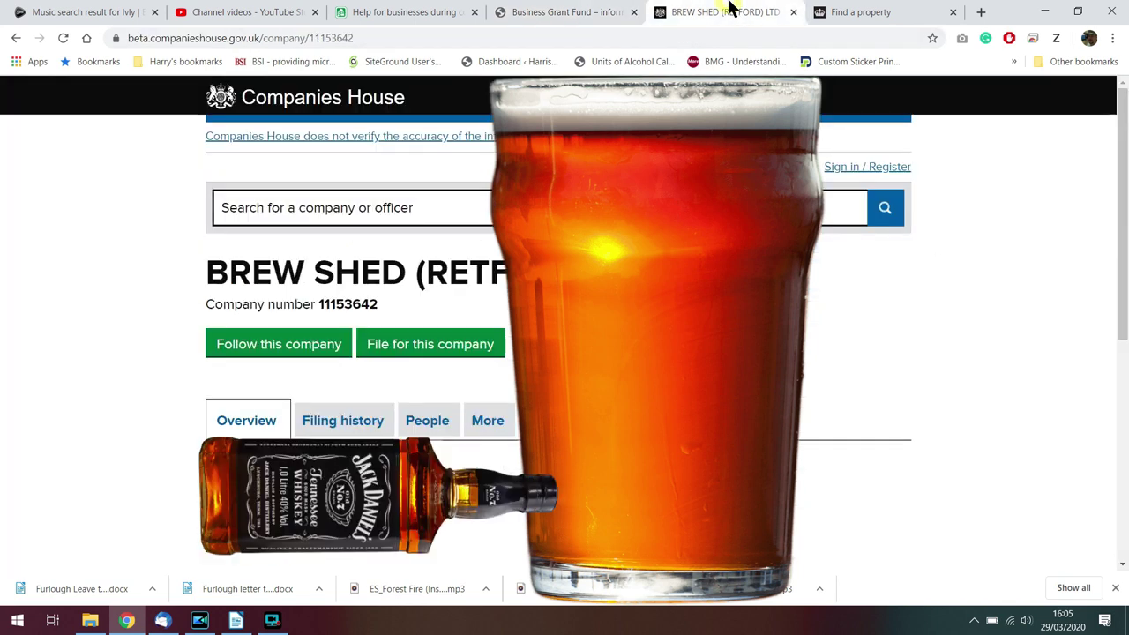
click(736, 11)
drag(379, 304, 316, 305)
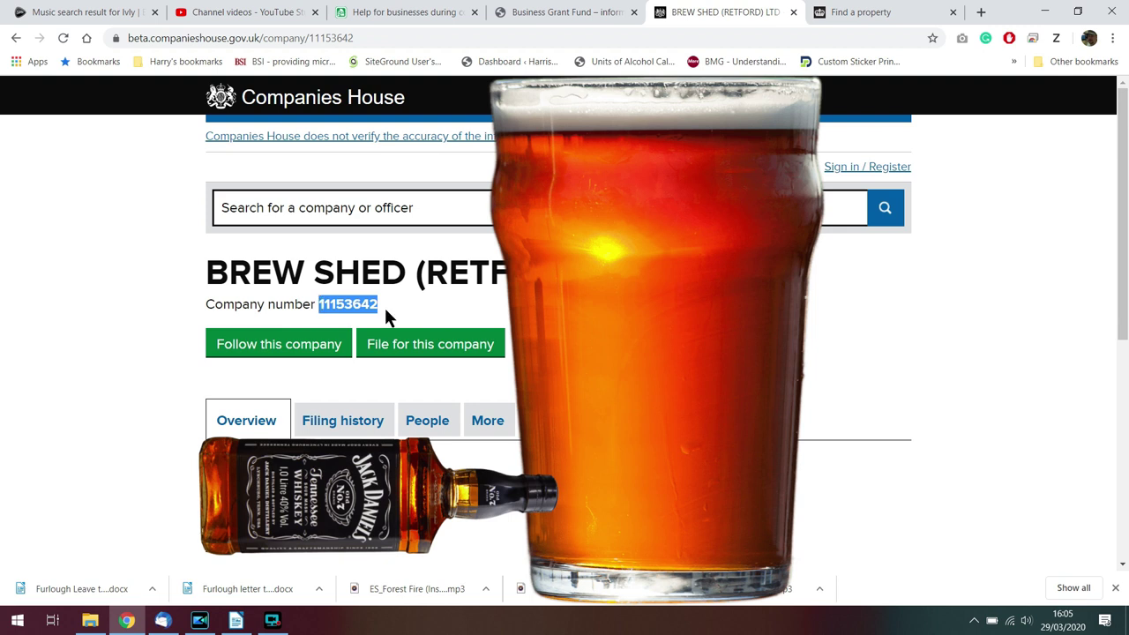
click(597, 11)
click(583, 276)
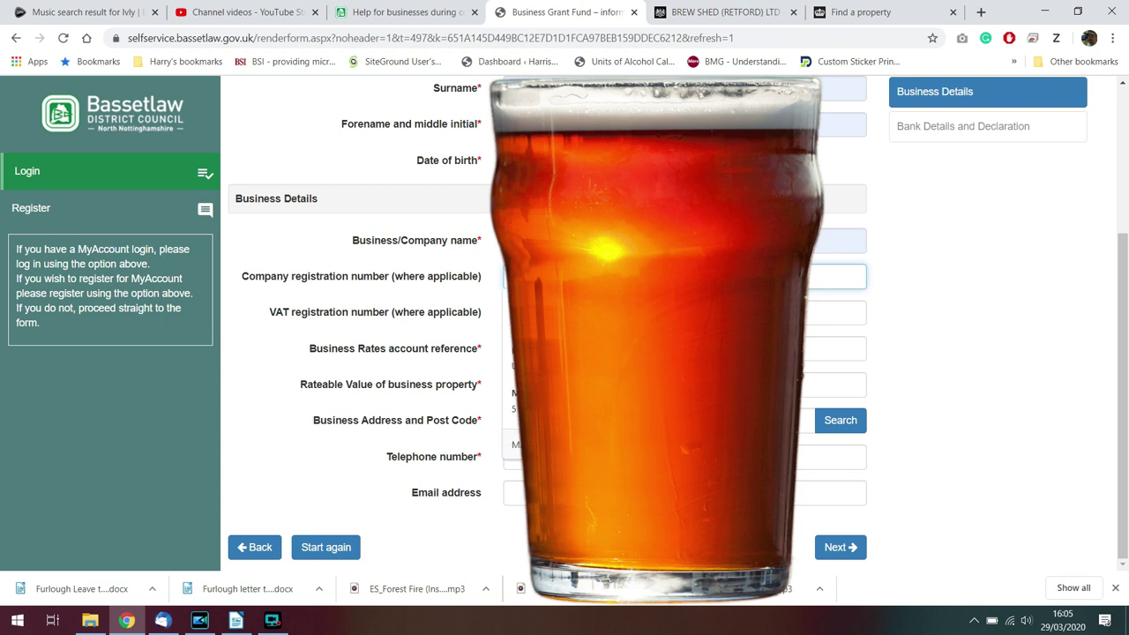
key(ctrl+v)
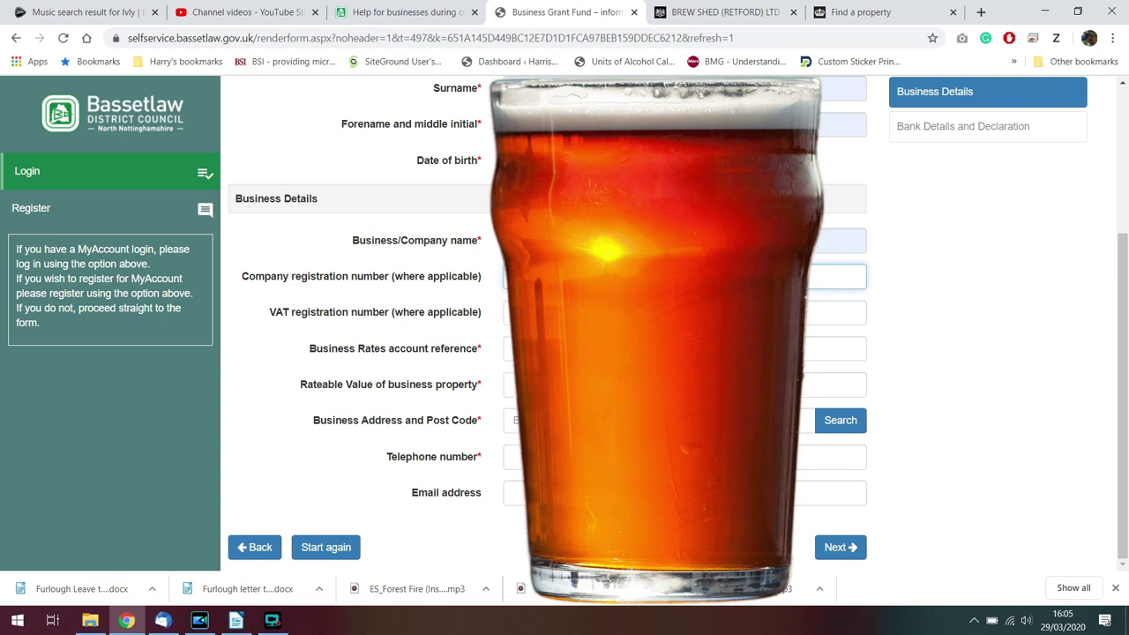
Go through the VAT registration number field and fill in the Business Rates account reference.
click(583, 312)
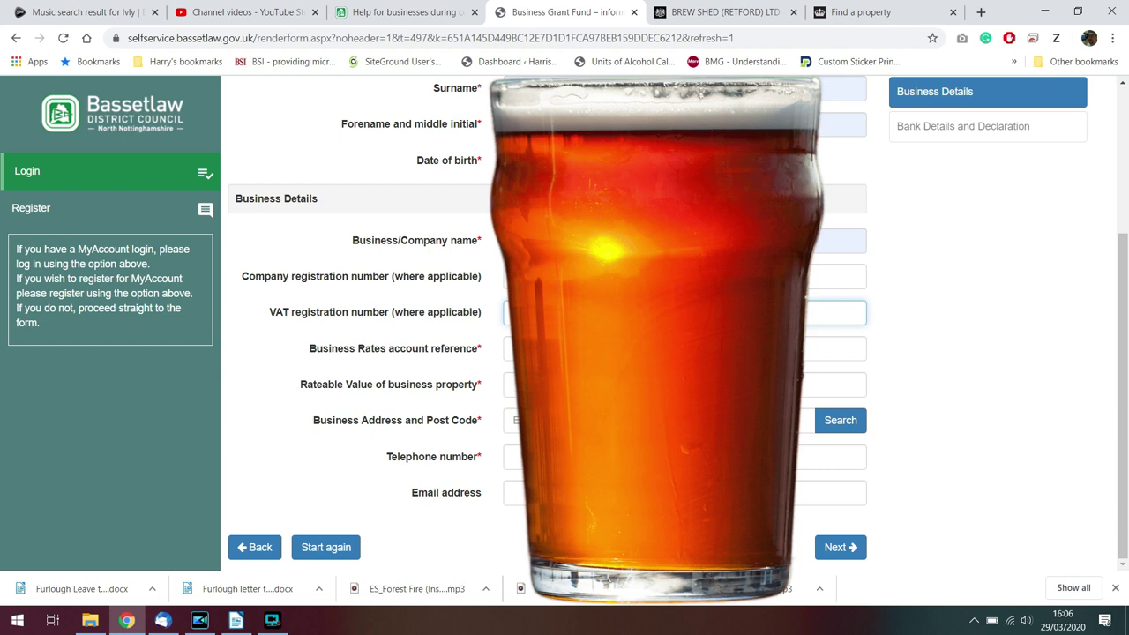
click(685, 349)
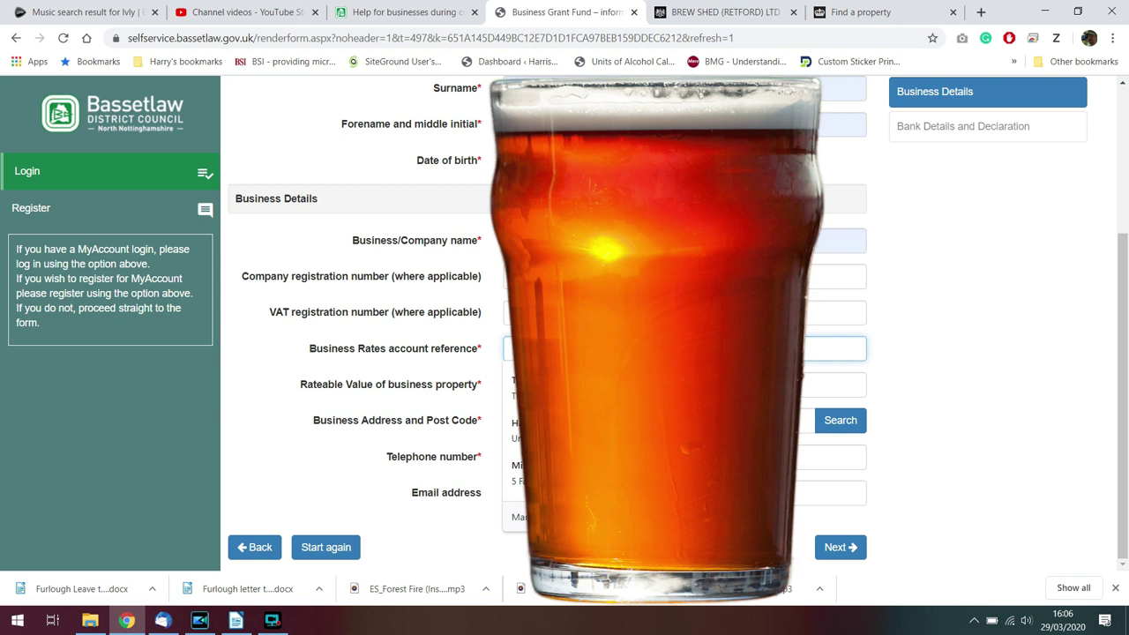
key(Escape)
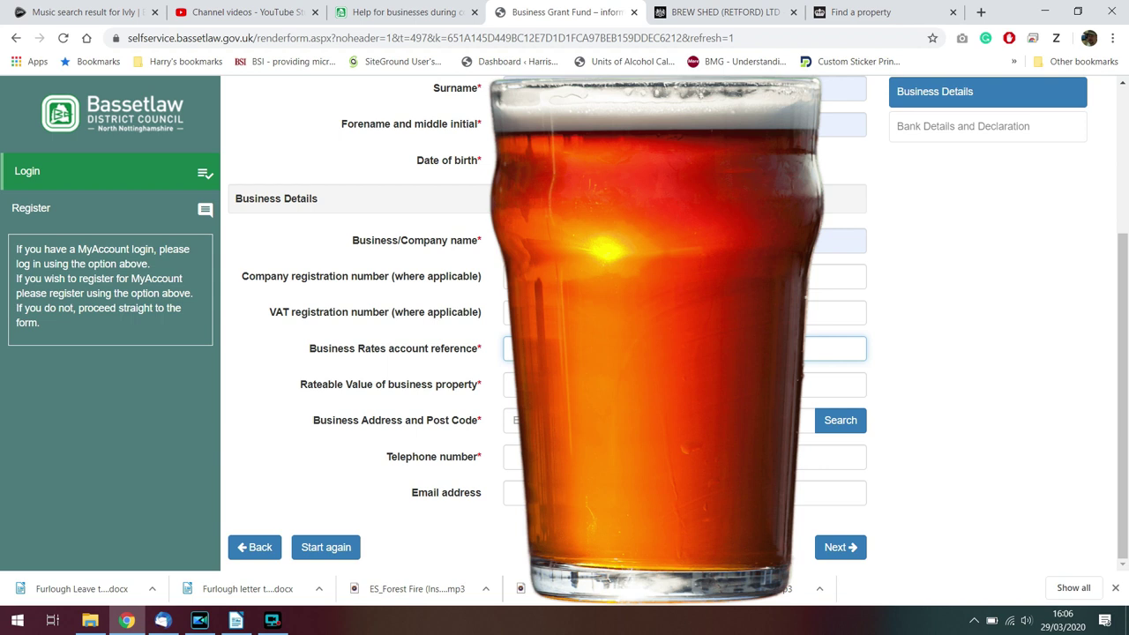
Look up the business property's rateable value in the Find a property results and enter it in the form.
click(663, 384)
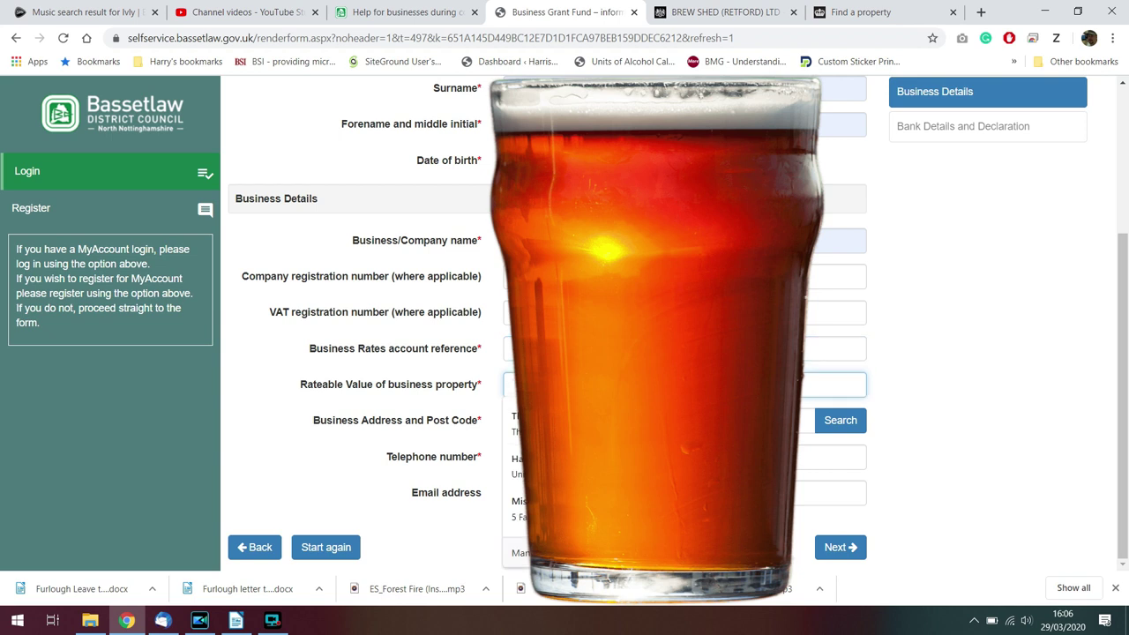
click(893, 10)
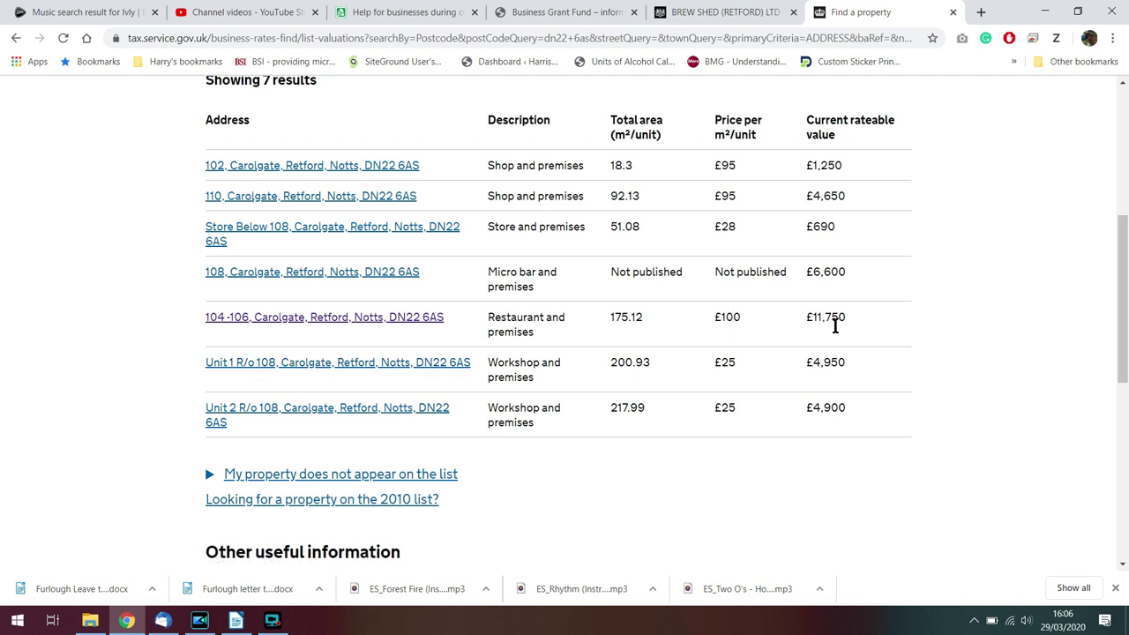
click(712, 12)
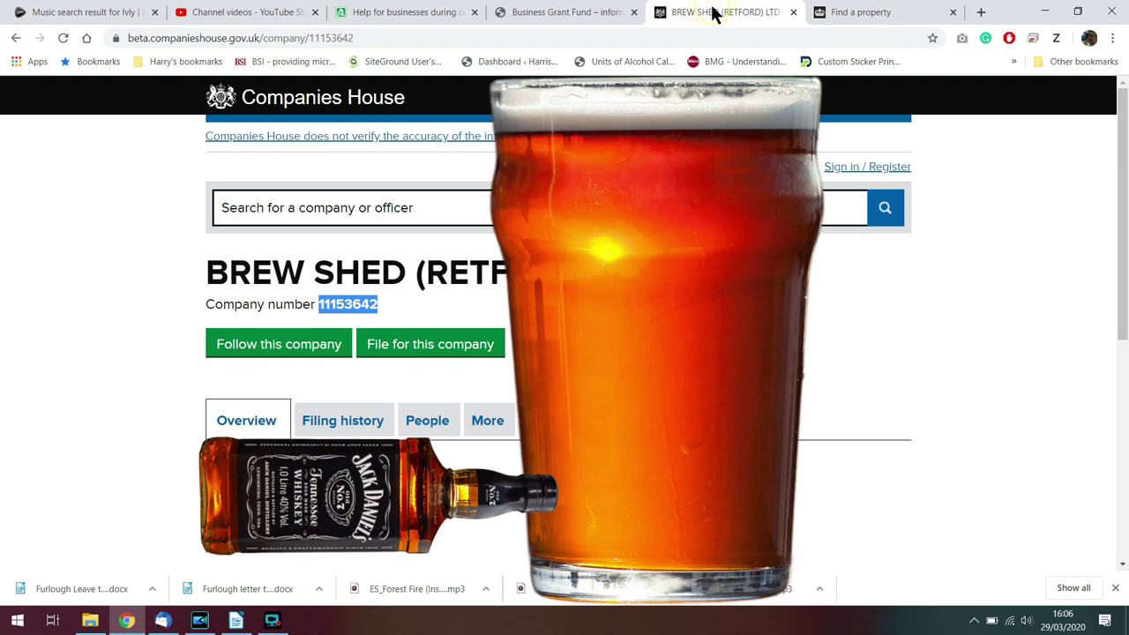
click(565, 11)
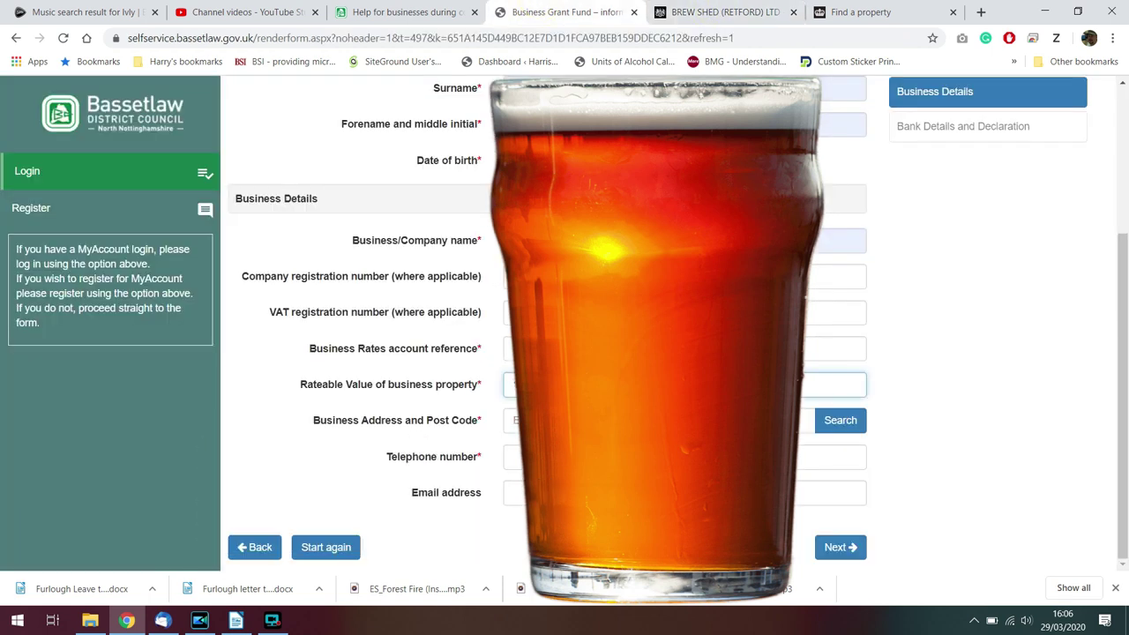
Search for the business address by its postcode and select the premises from the results.
click(801, 422)
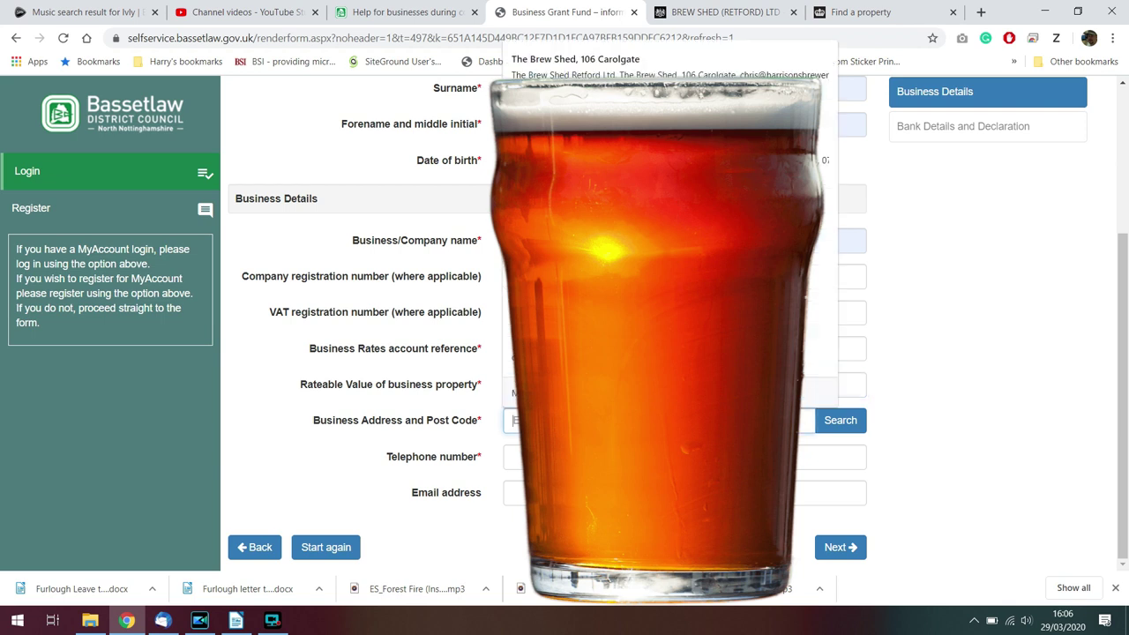
text(d)
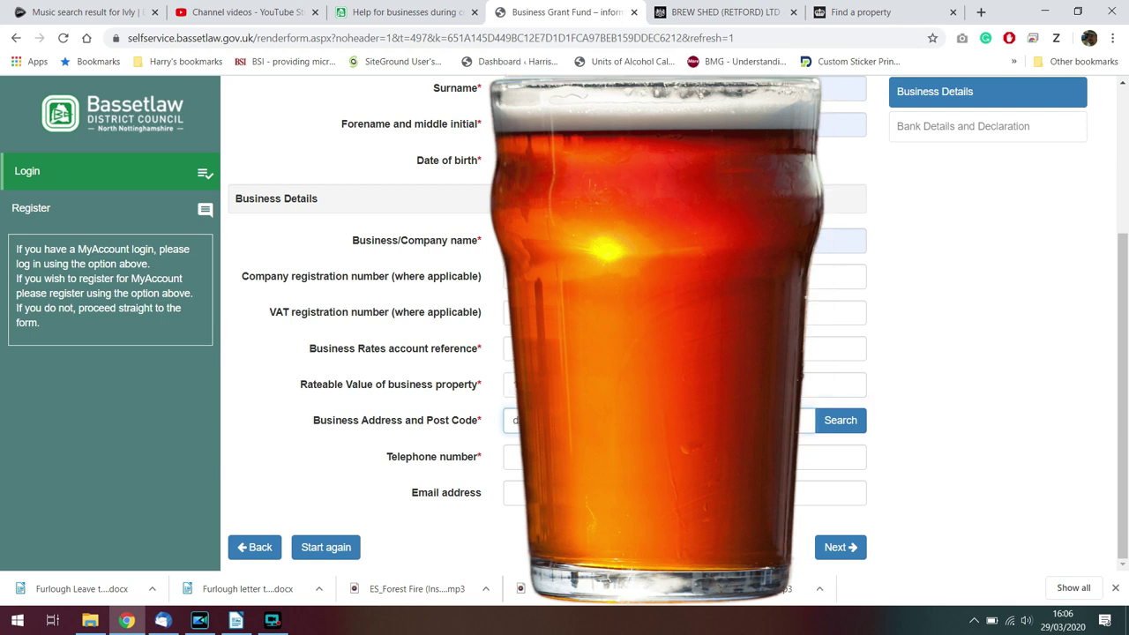
click(840, 421)
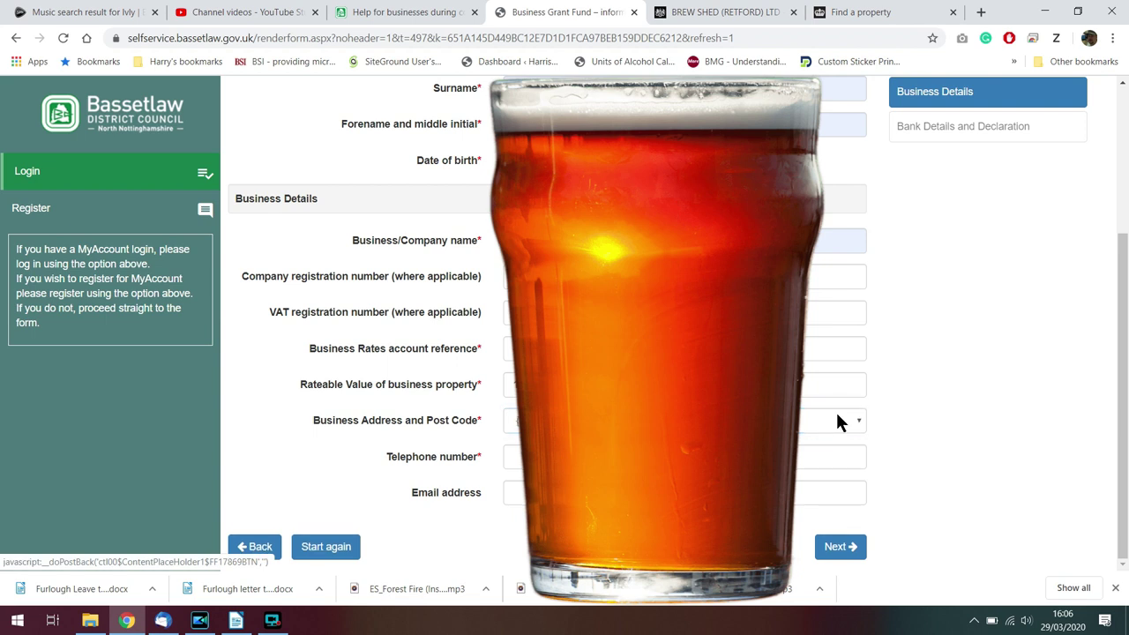
click(834, 423)
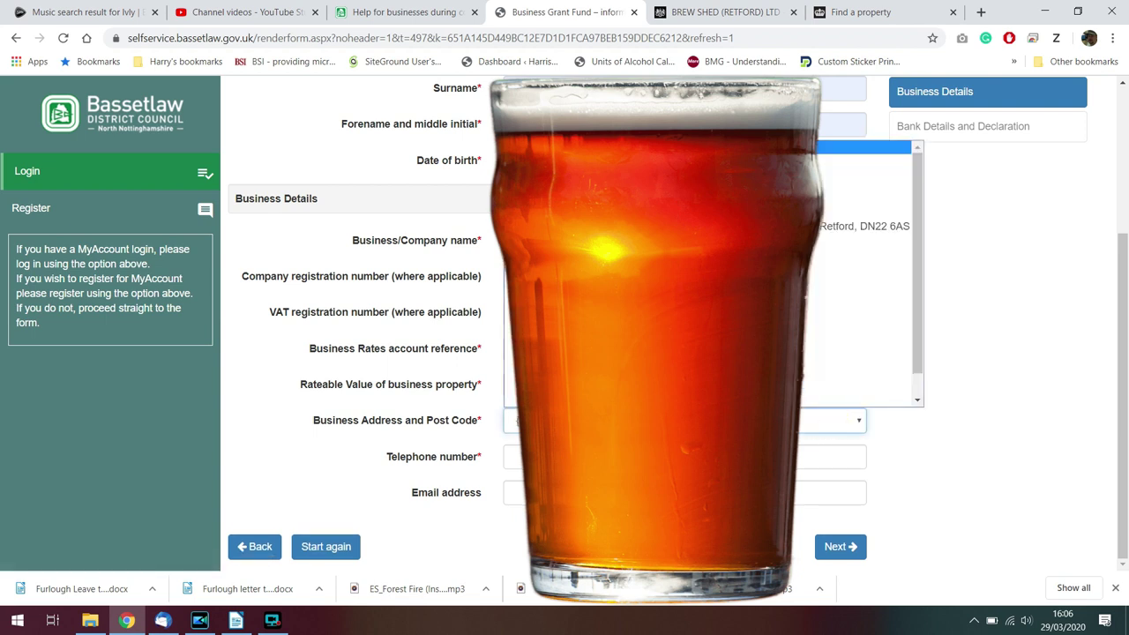
scroll(662, 294, down, 1)
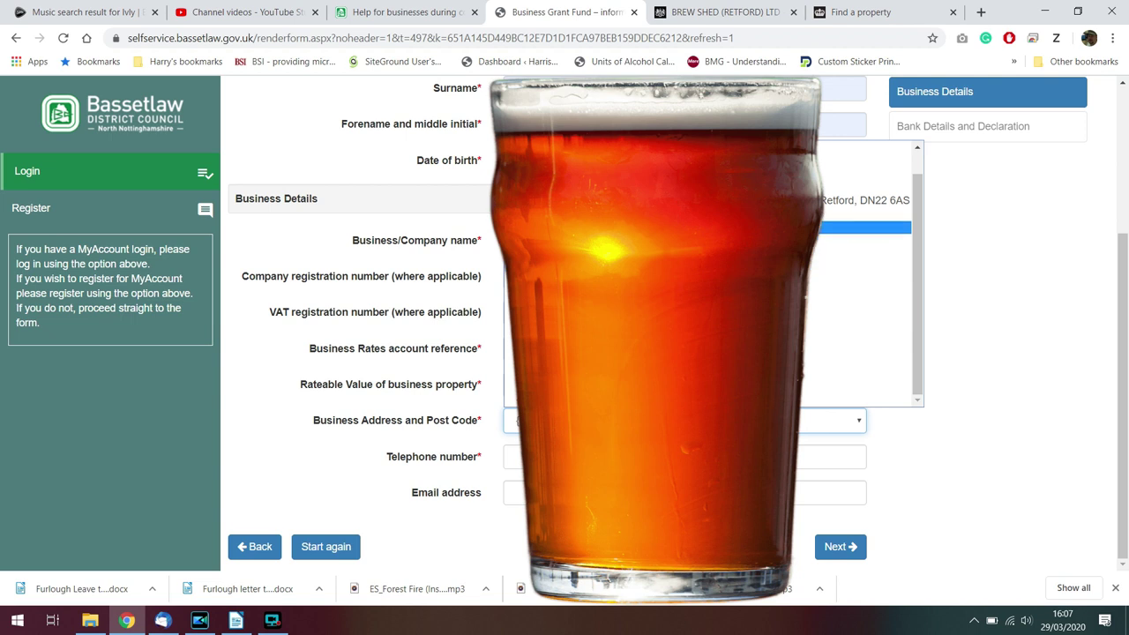
click(662, 227)
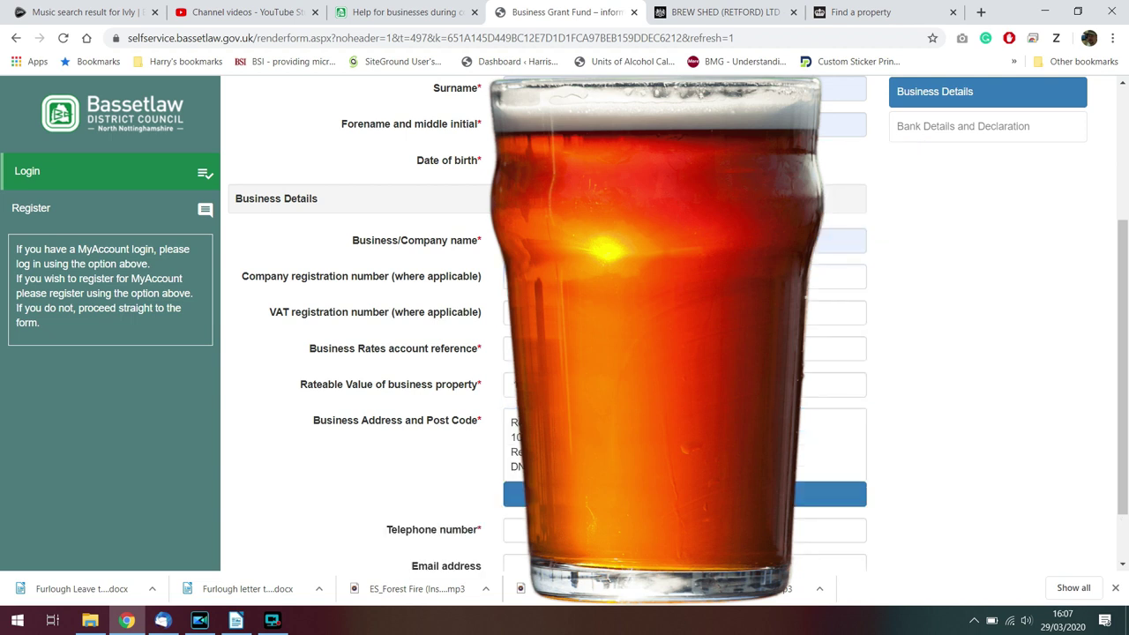
Fill in the business telephone number and email address from a saved autofill profile.
scroll(1090, 408, down, 1)
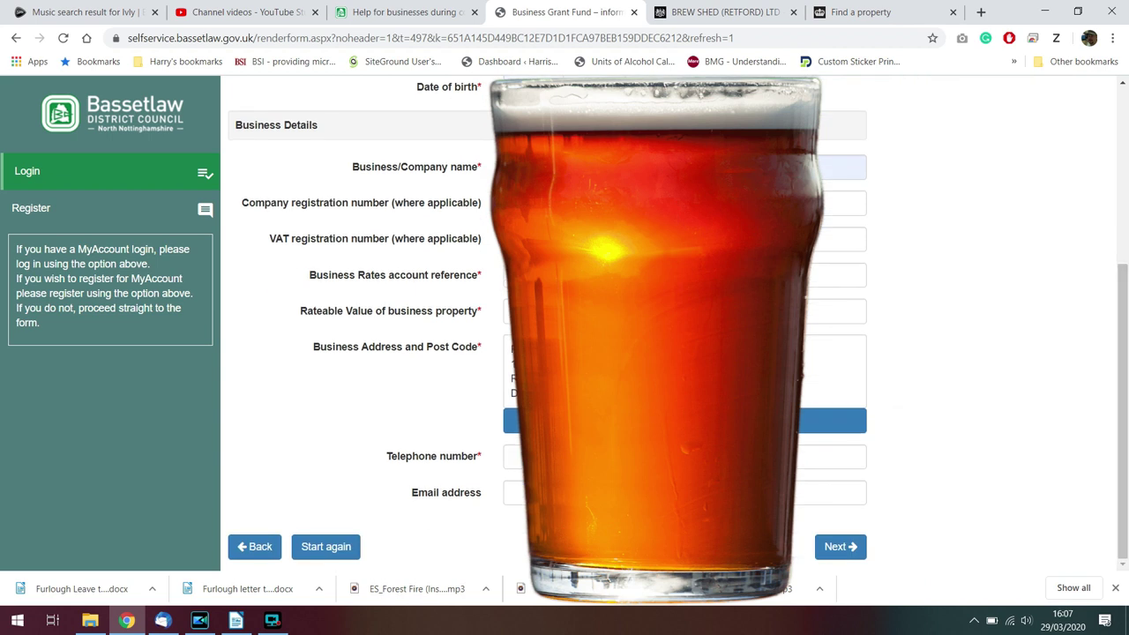
click(662, 456)
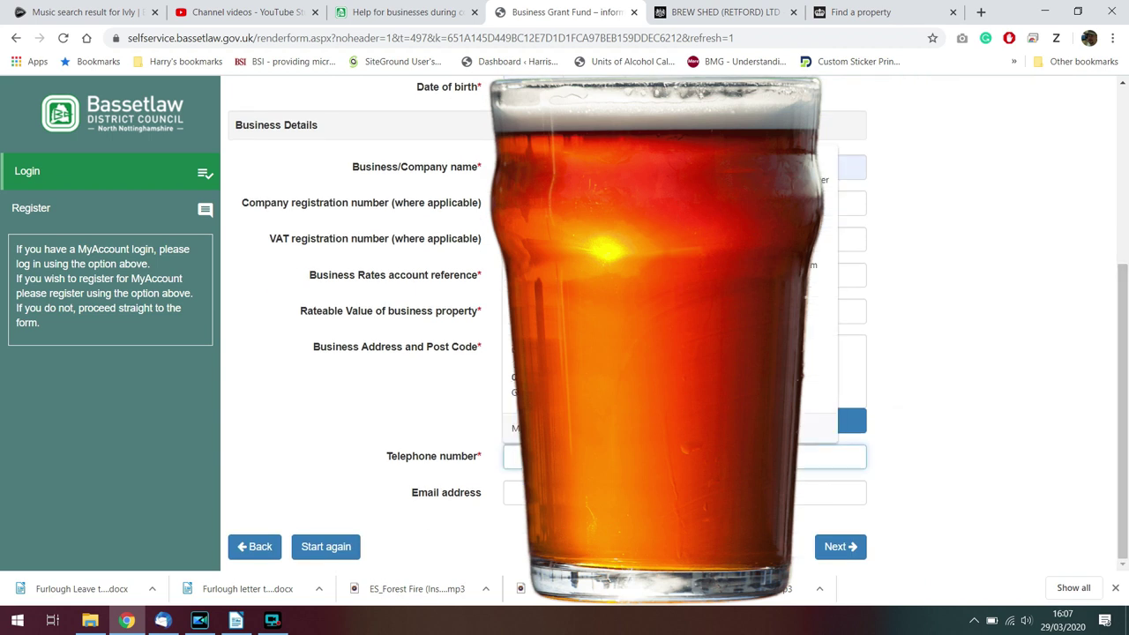
click(661, 170)
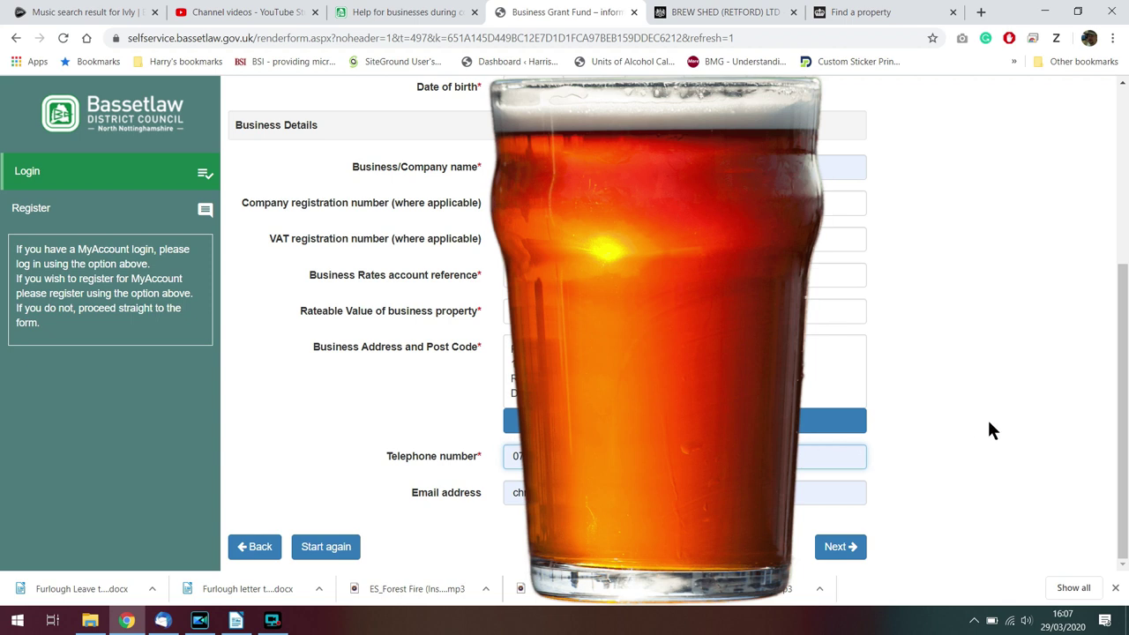
Correct the Business/Company name entry in the business details.
mouse_move(1122, 391)
mouse_down()
mouse_move(1127, 263)
mouse_move(1127, 407)
mouse_up()
click(684, 167)
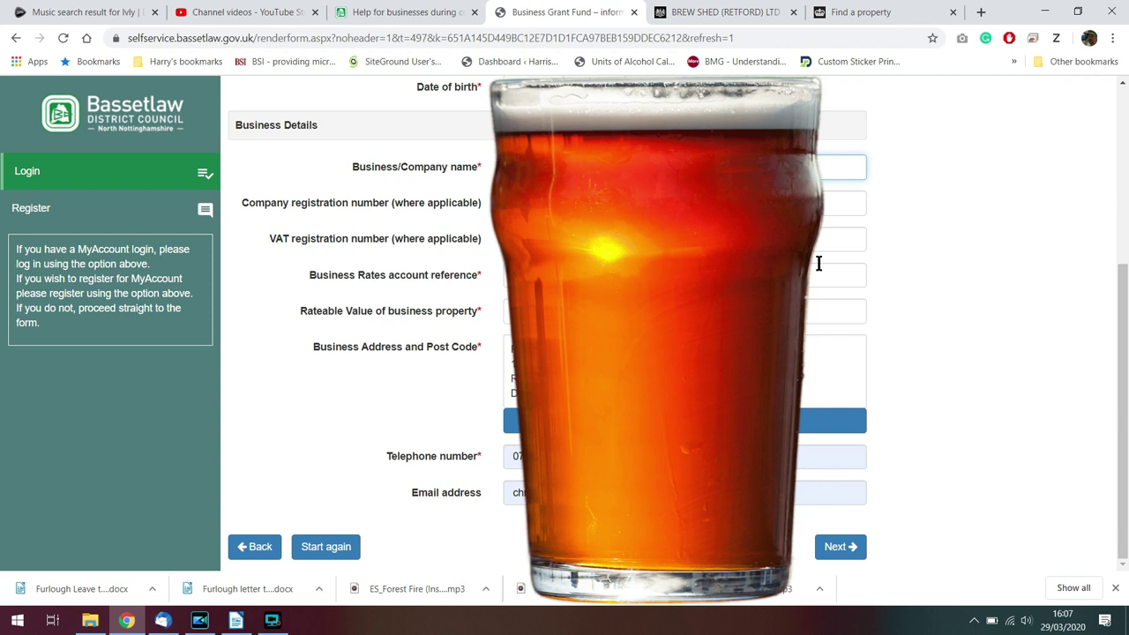
click(973, 293)
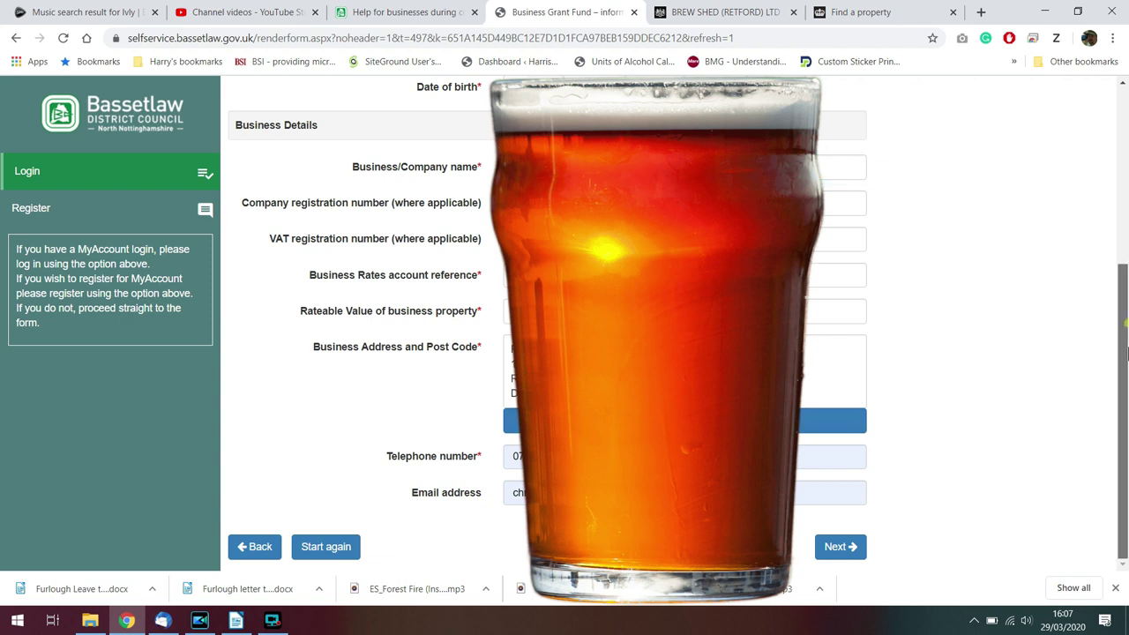
Continue to the Bank Details and Declaration section, complete it and submit the form.
click(839, 548)
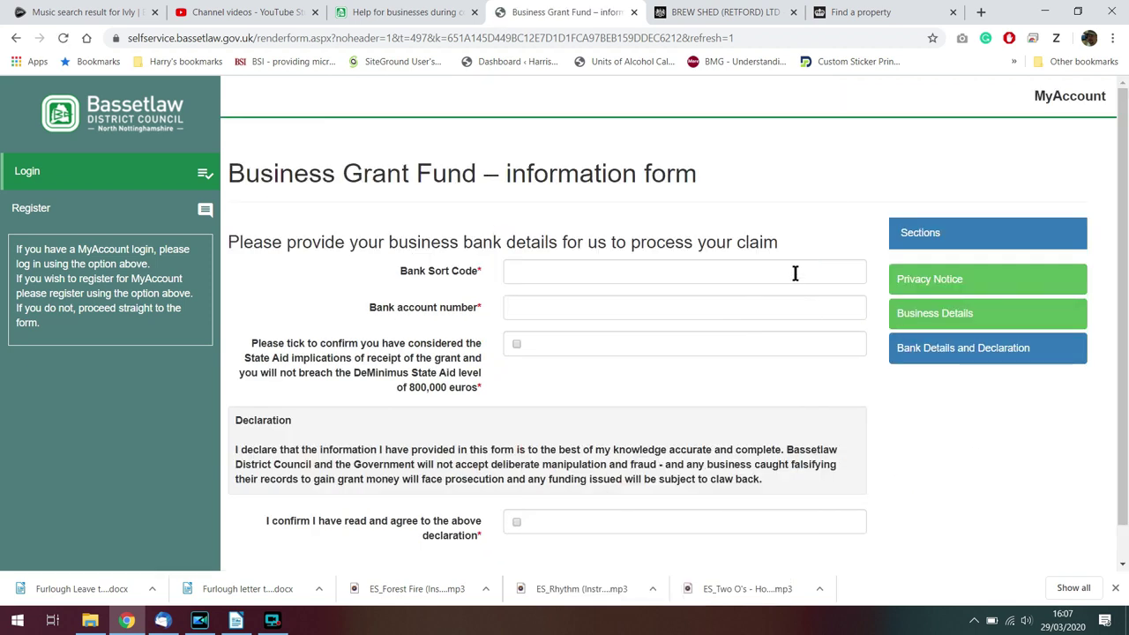
drag(1122, 138, 1126, 210)
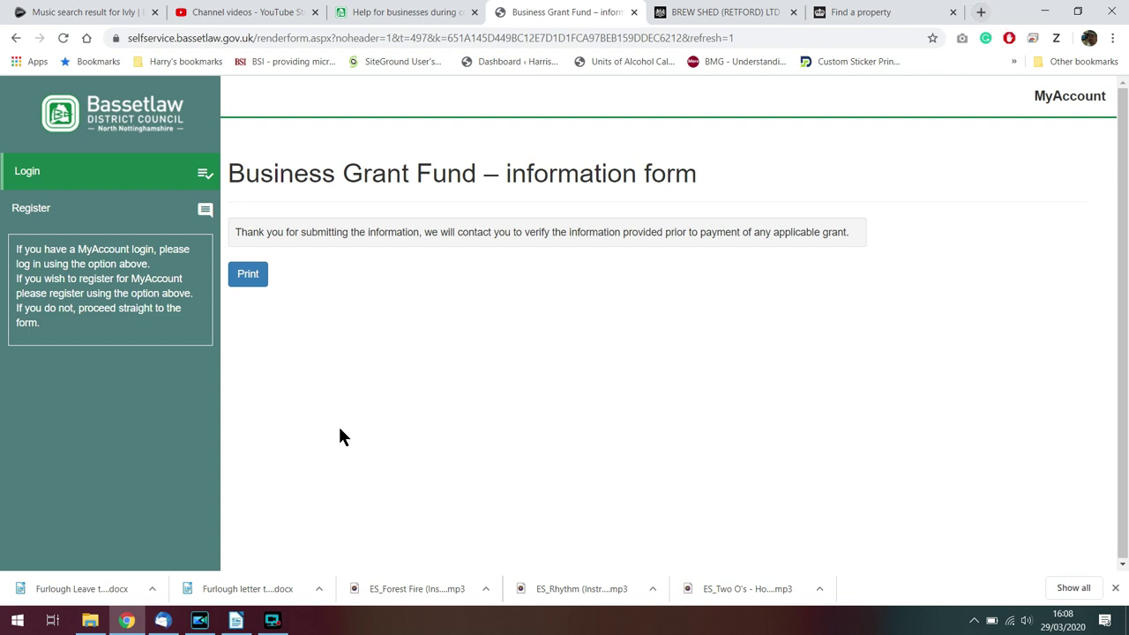
Switch to LibreOffice Writer and review the clauses of the Furlough Leave template letter.
click(235, 620)
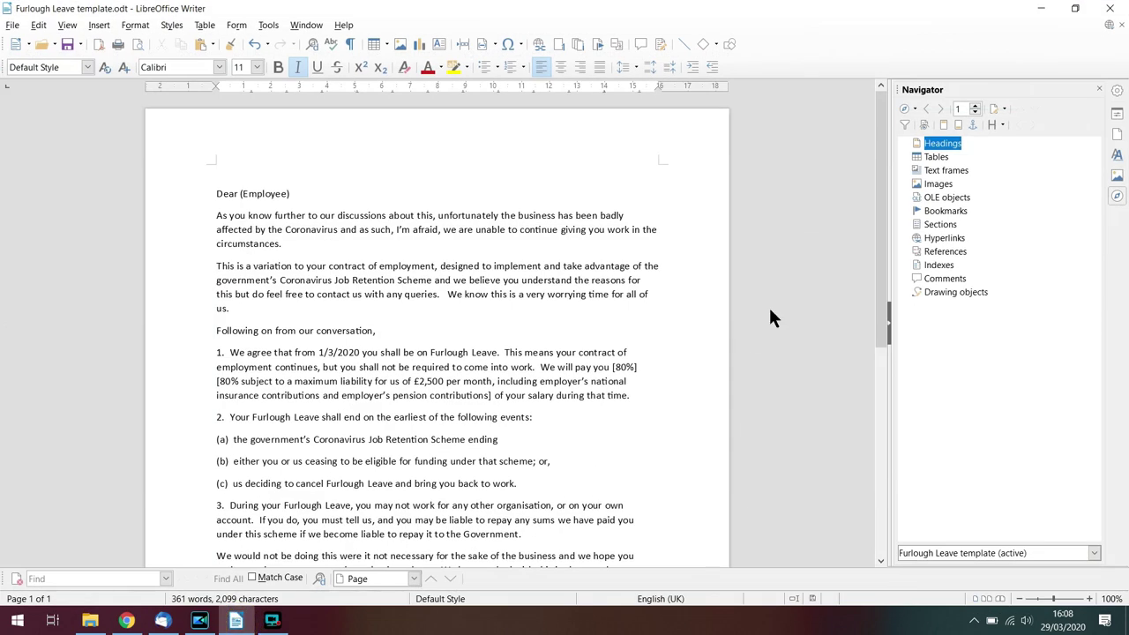
drag(878, 195, 878, 276)
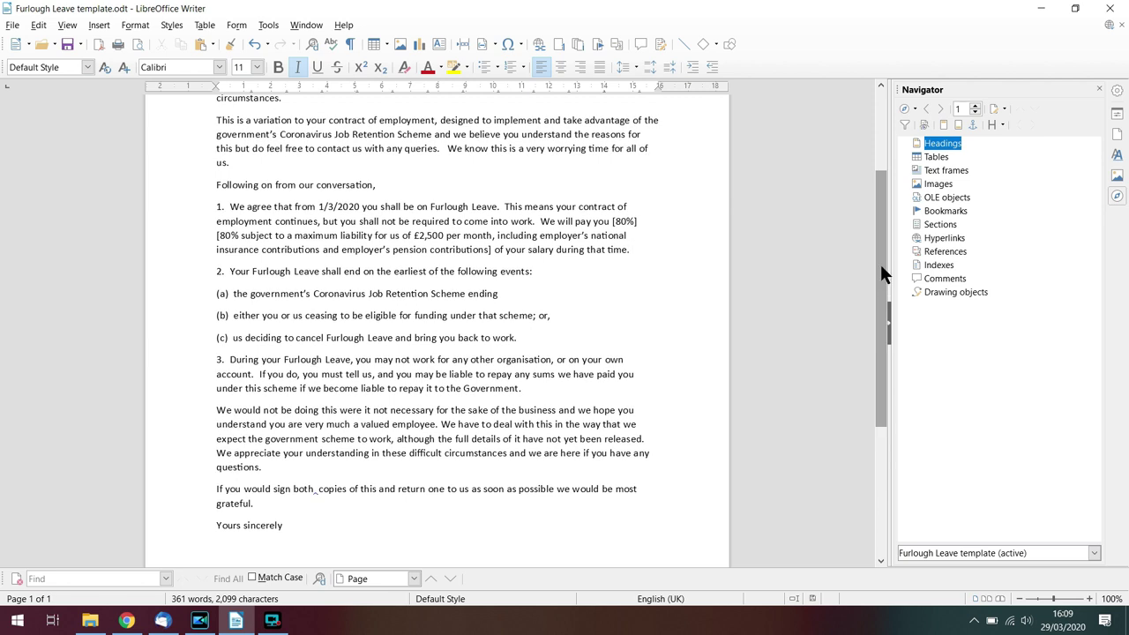
drag(881, 264, 879, 235)
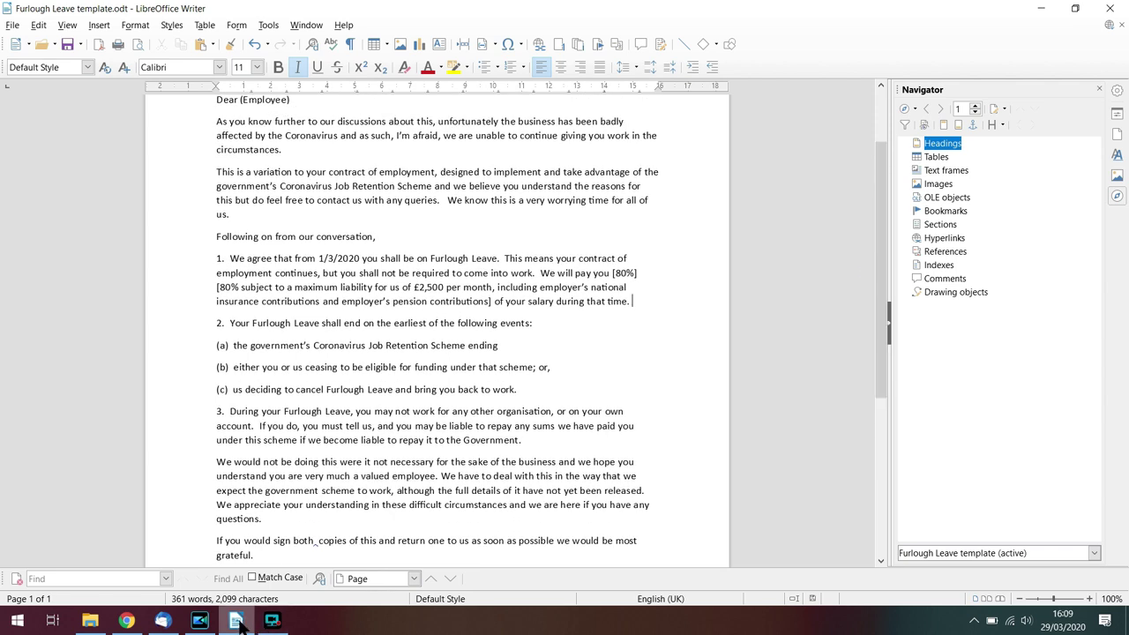
mouse_move(240, 623)
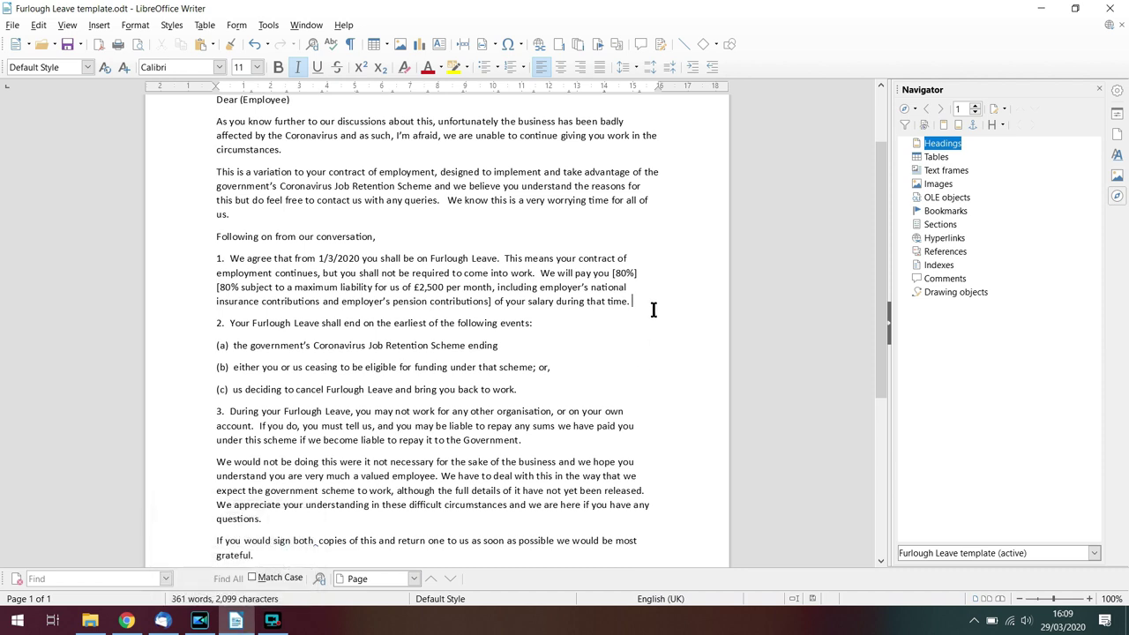